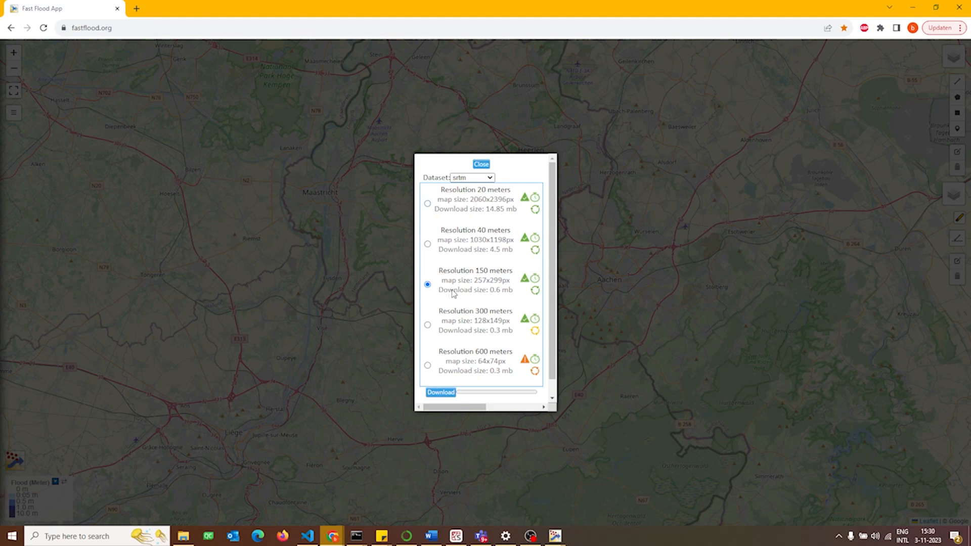
Download the elevation data for the selected area from the srtm dataset at 150 meters resolution
click(468, 178)
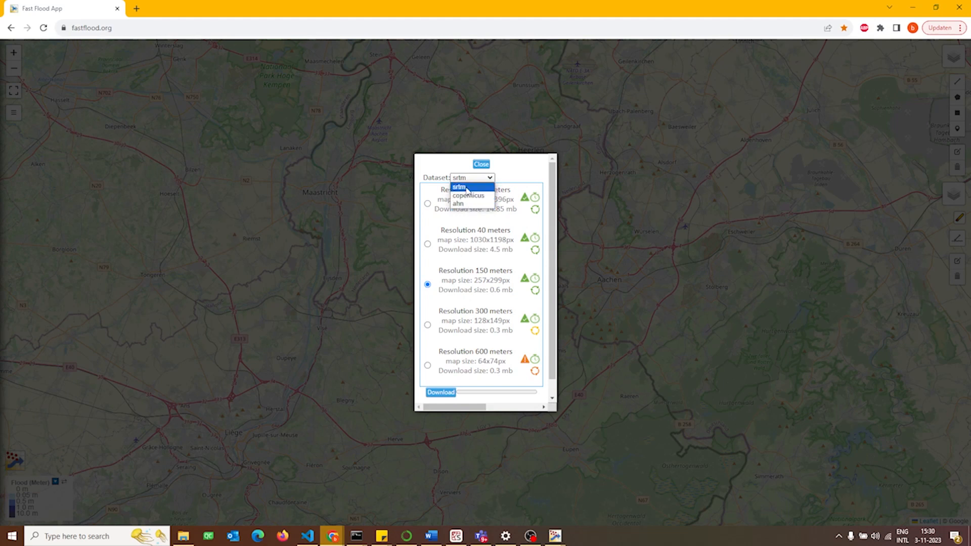
click(441, 168)
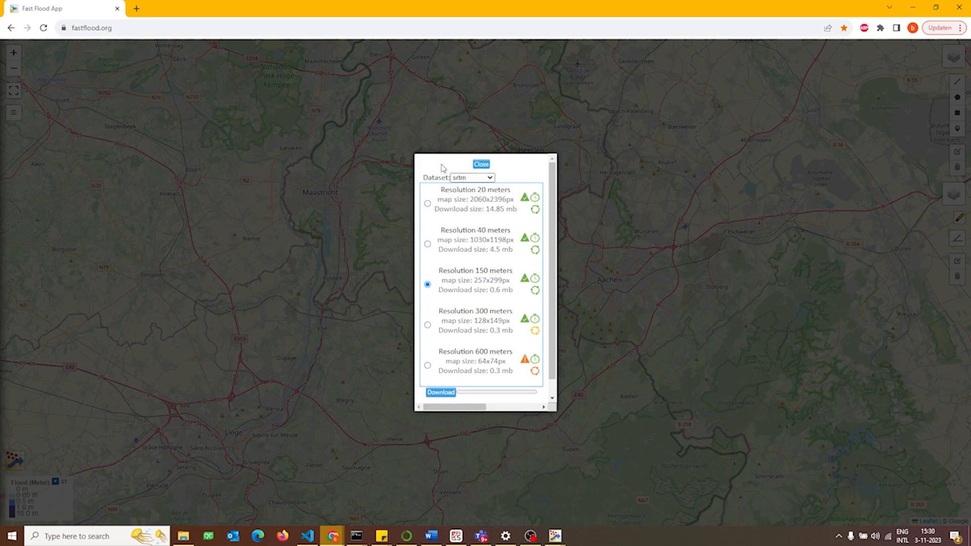
click(441, 393)
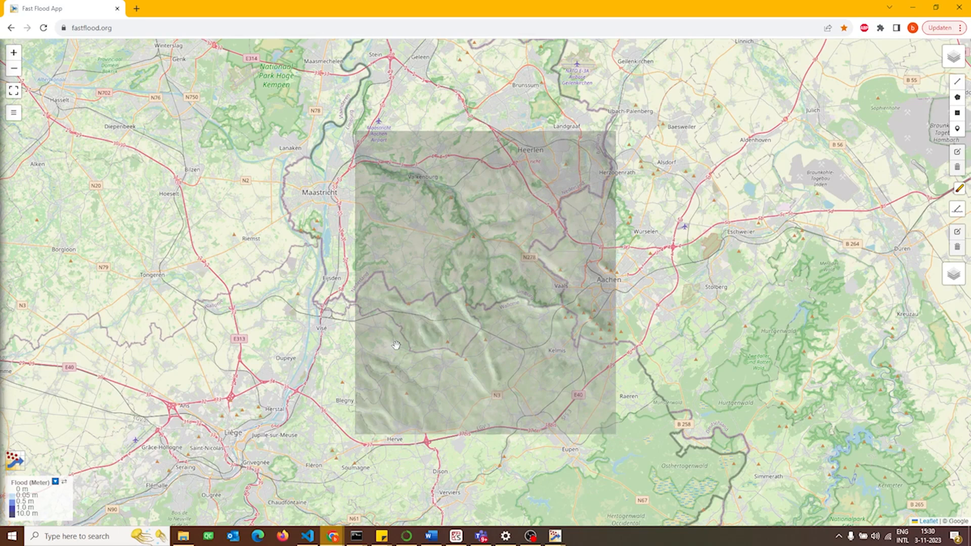
Set the rainfall intensity to 8 mm/h and the rainfall duration to 12, and run the flood simulation
click(14, 114)
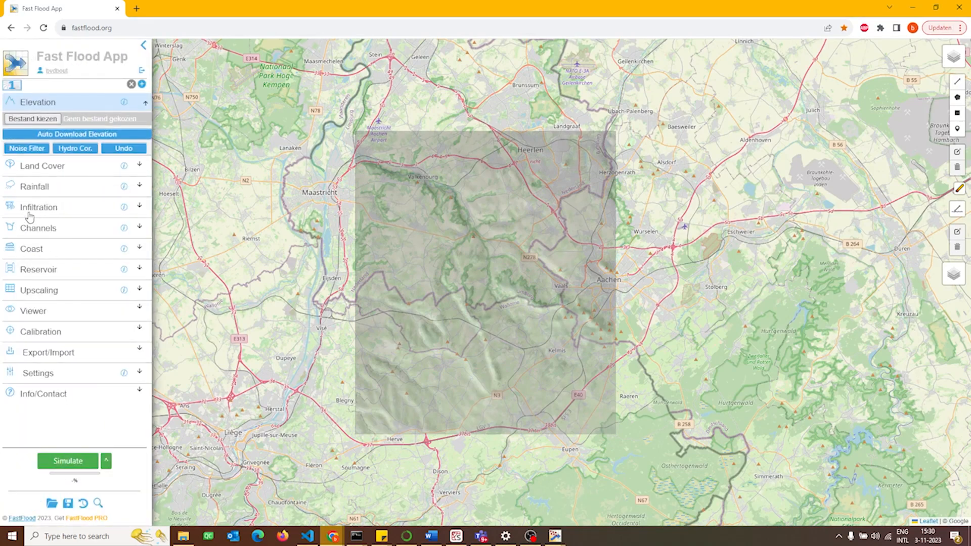
click(33, 194)
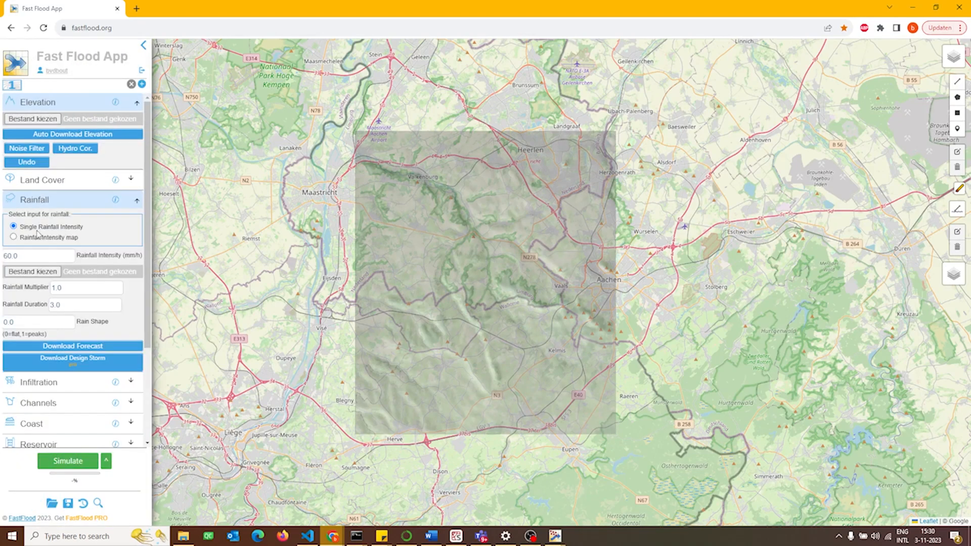
drag(40, 260, 2, 259)
text(8)
drag(68, 305, 23, 307)
text(12)
click(76, 462)
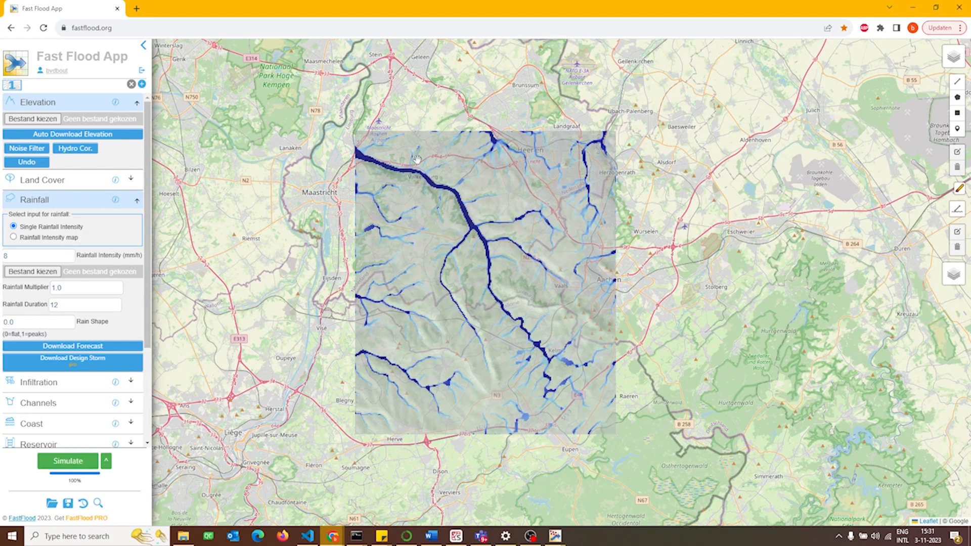
Examine the simulated flooding along the river valley through Valkenburg and its surroundings
scroll(417, 160, up, 5)
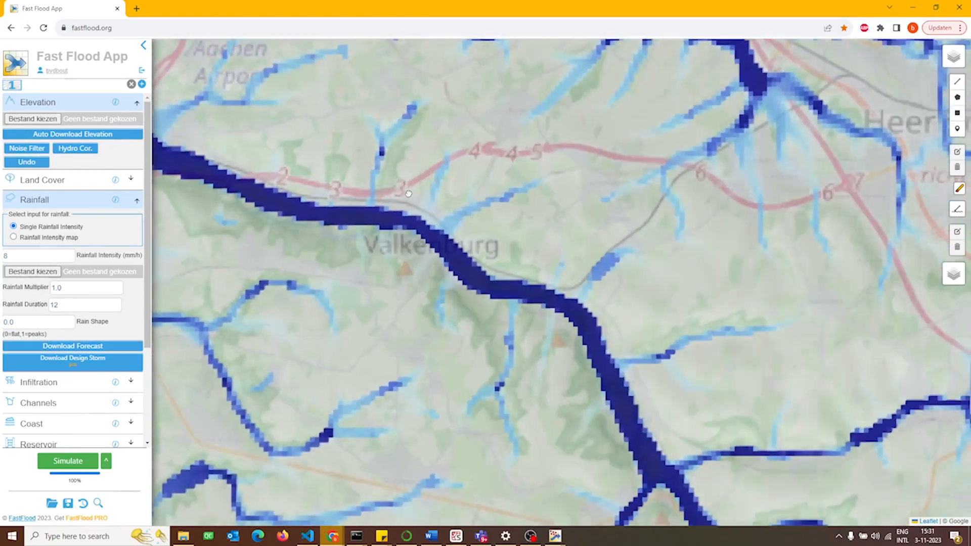
scroll(409, 193, down, 4)
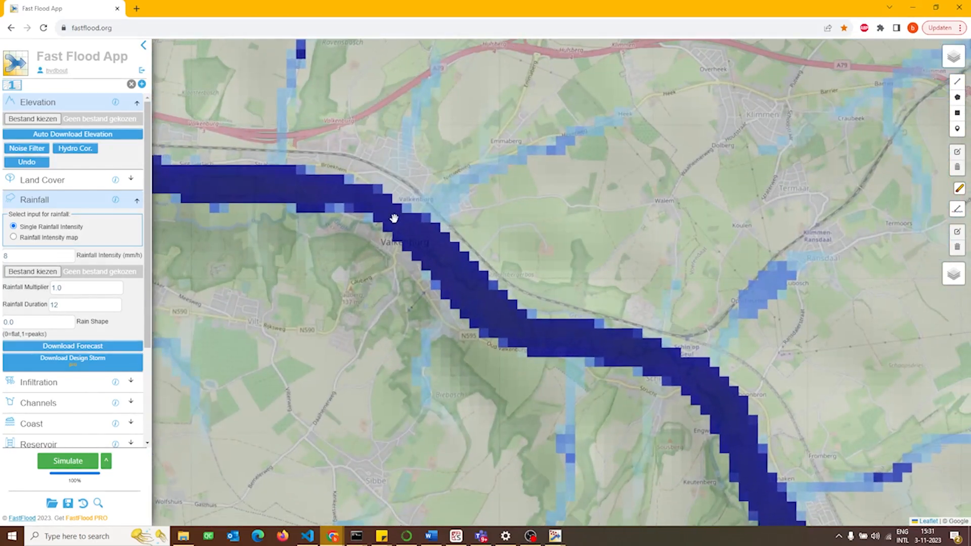
scroll(394, 218, up, 3)
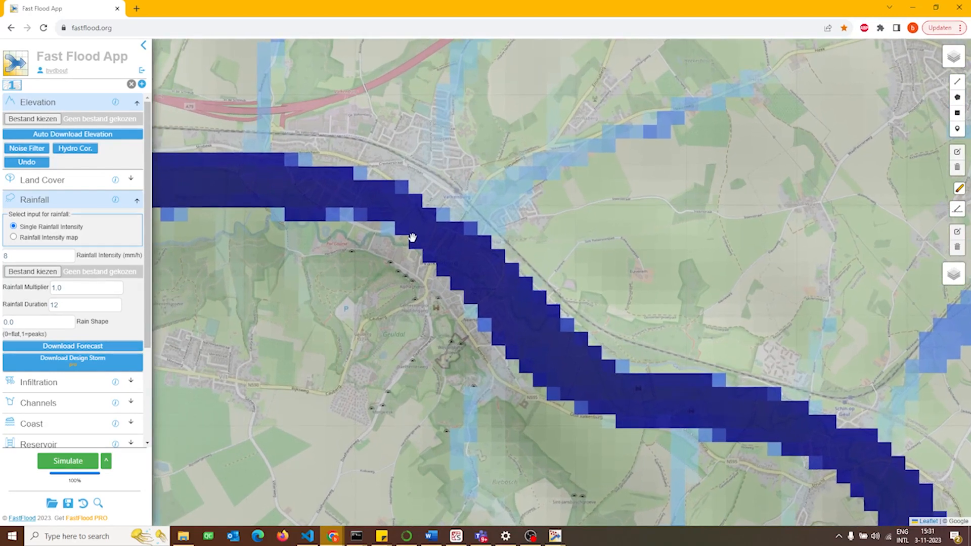
drag(386, 205, 416, 191)
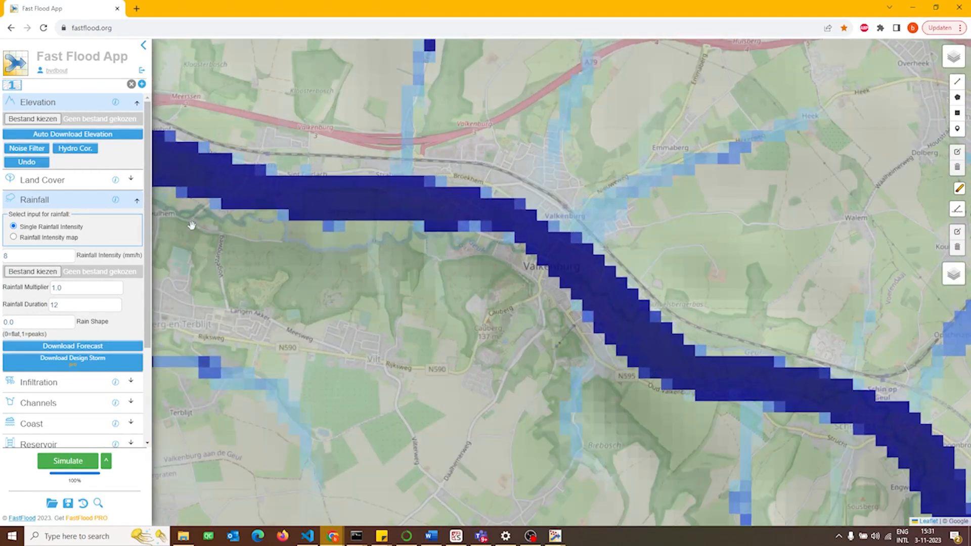
drag(246, 225, 277, 219)
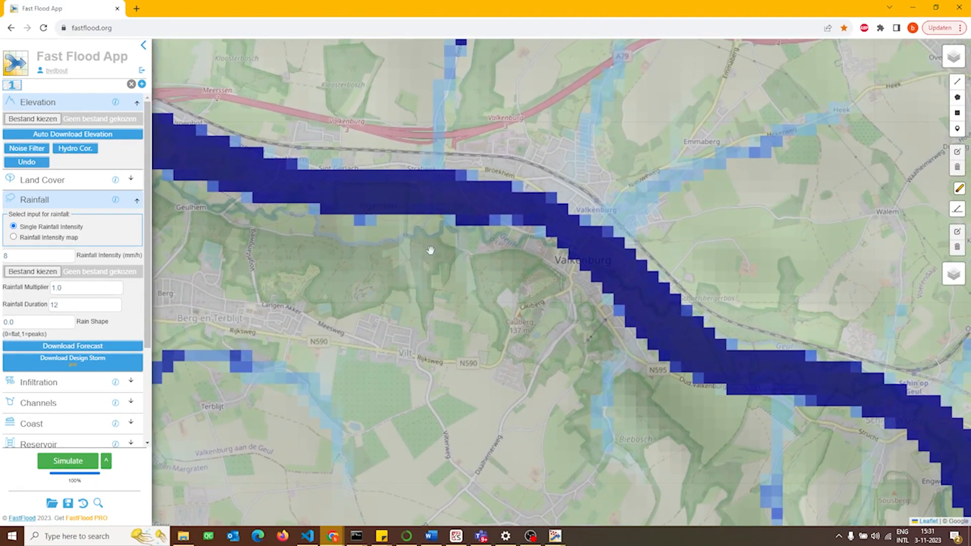
drag(430, 250, 398, 237)
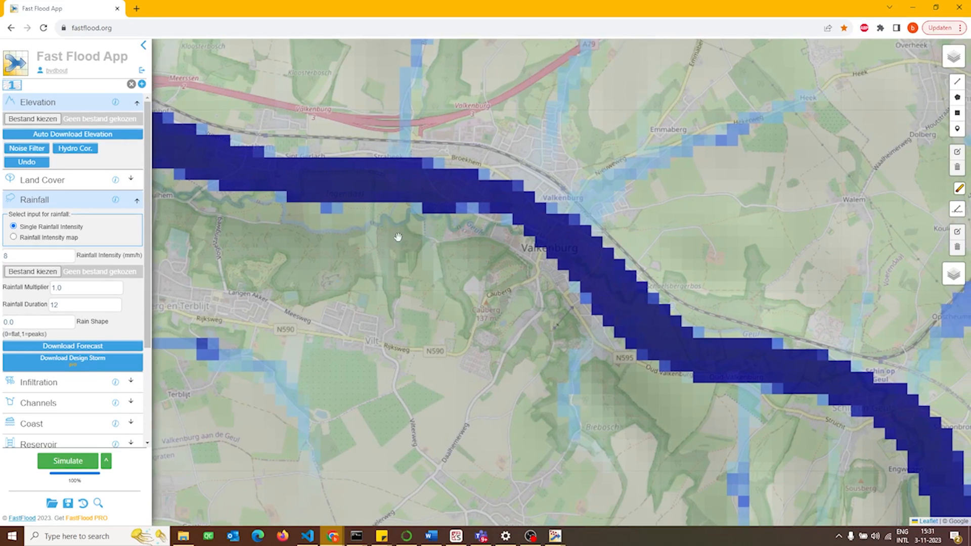
Enable monodirectional channels and the output of the channel shape in the channel options
click(56, 196)
click(39, 229)
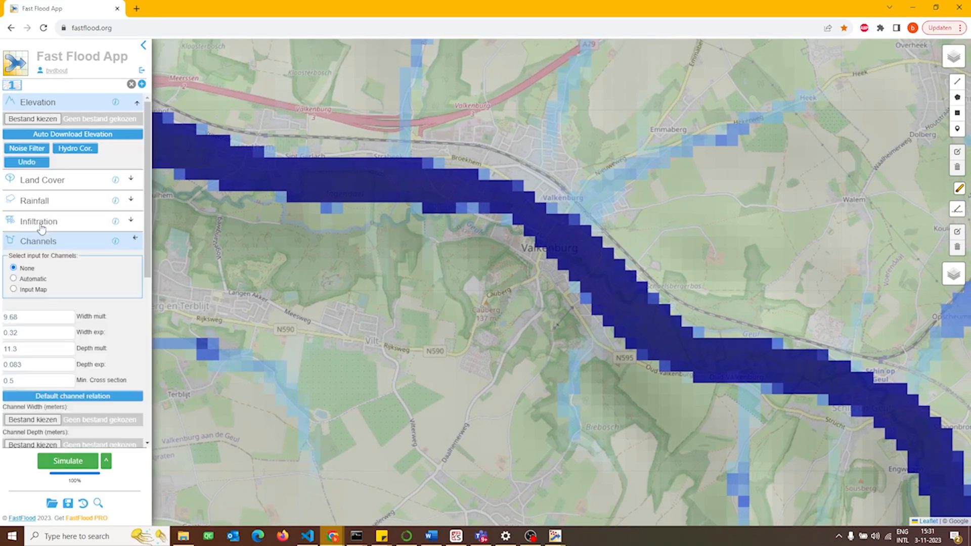
scroll(50, 223, down, 5)
scroll(73, 310, up, 1)
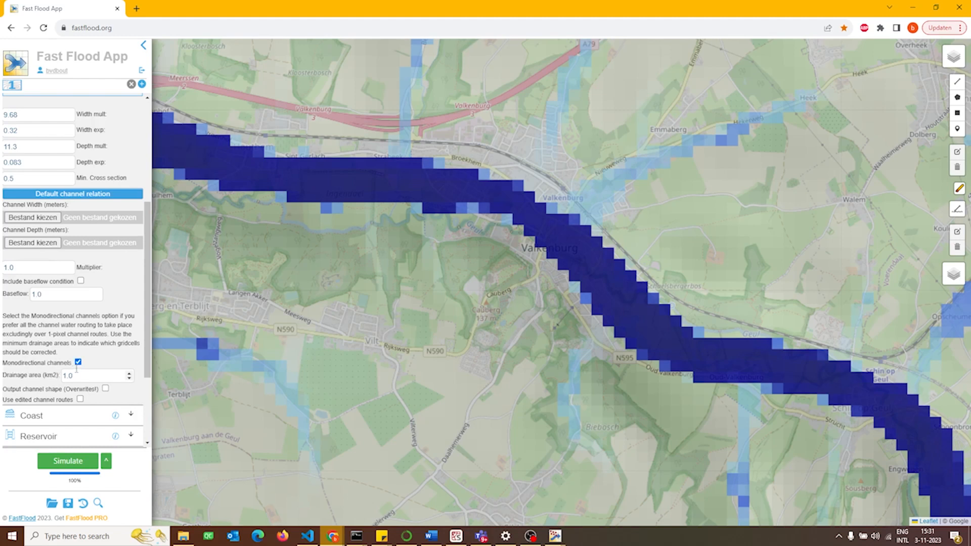
scroll(17, 360, down, 2)
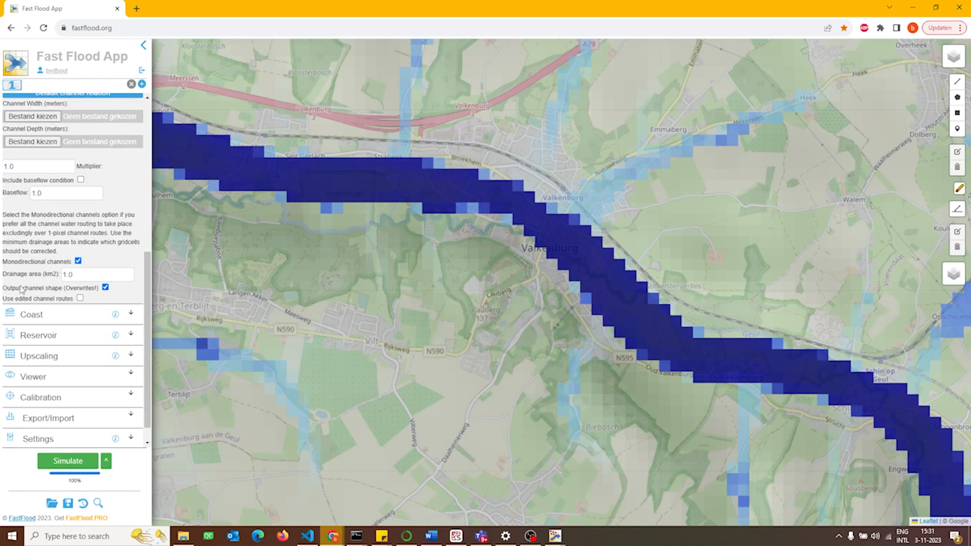
Enable the output of discharge estimates in the flow network and rerun the simulation
scroll(21, 290, down, 1)
click(44, 400)
scroll(43, 397, down, 2)
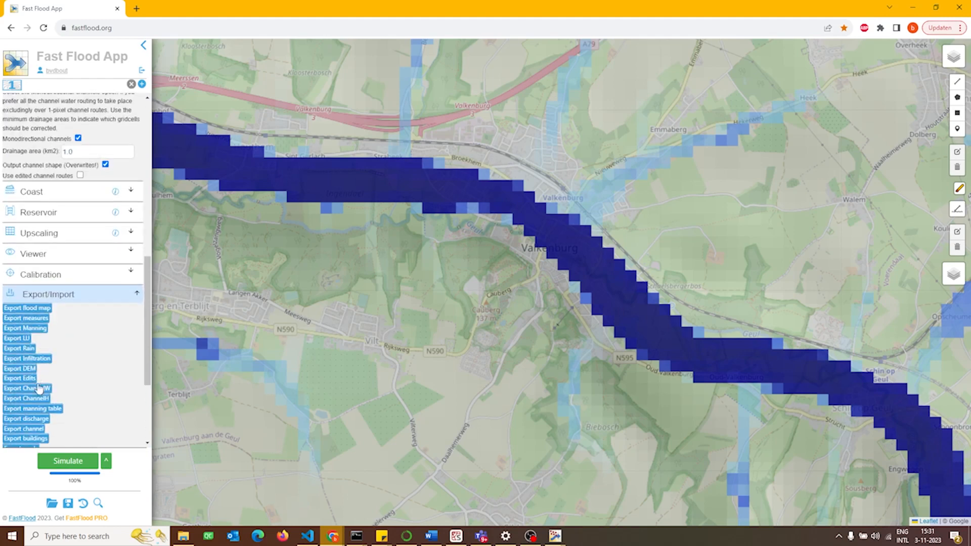
scroll(34, 311, down, 3)
click(50, 418)
scroll(23, 284, down, 4)
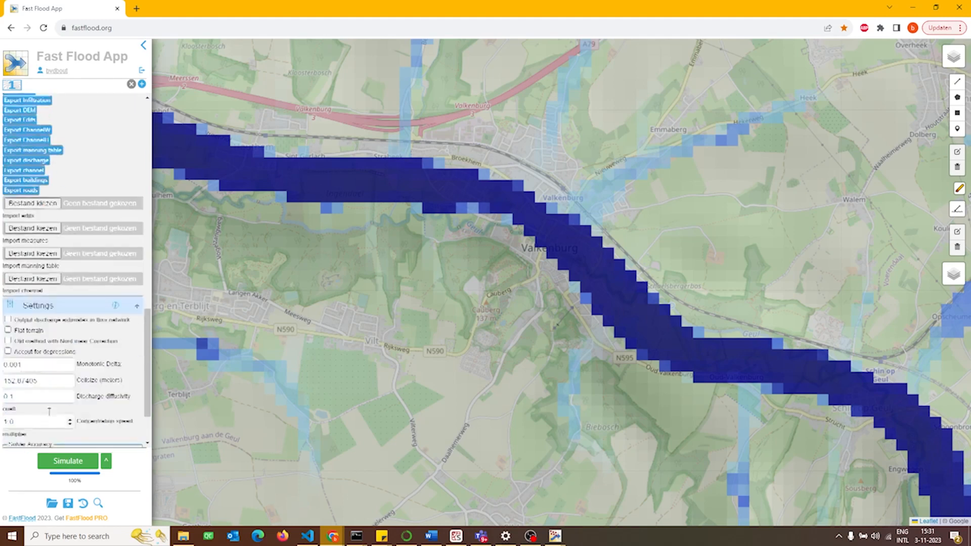
click(63, 468)
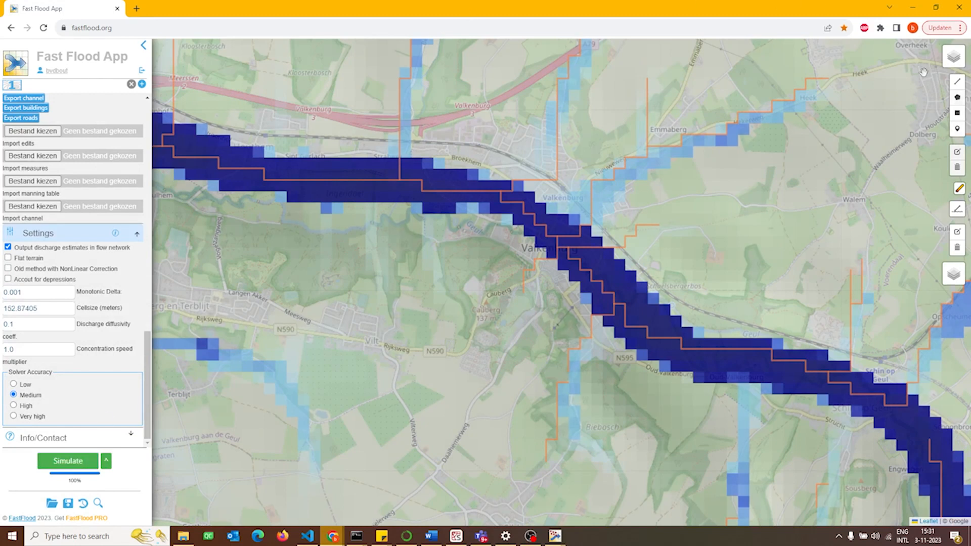
Display the Discharge (m3/s) layer and query the main river channel just west of Valkenburg
mouse_move(960, 55)
click(921, 184)
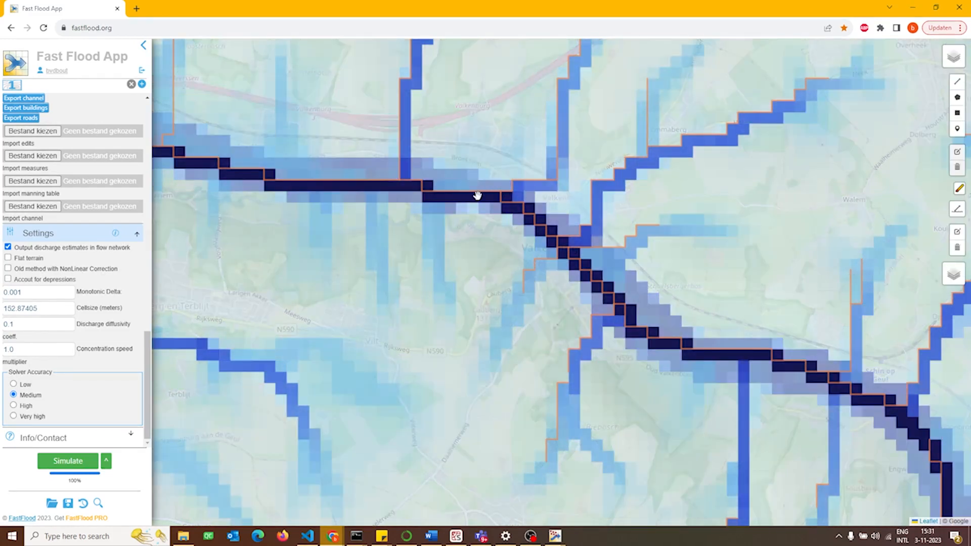
click(477, 196)
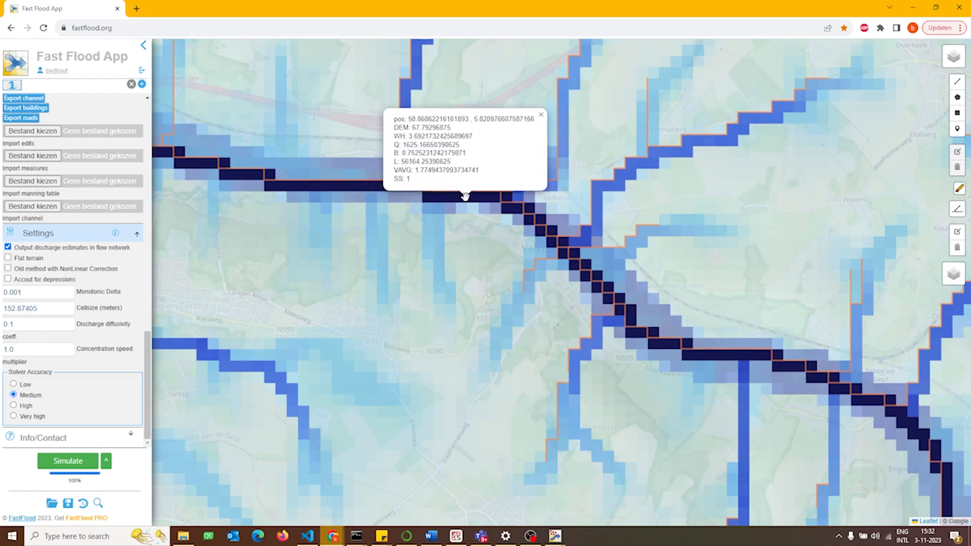
click(463, 197)
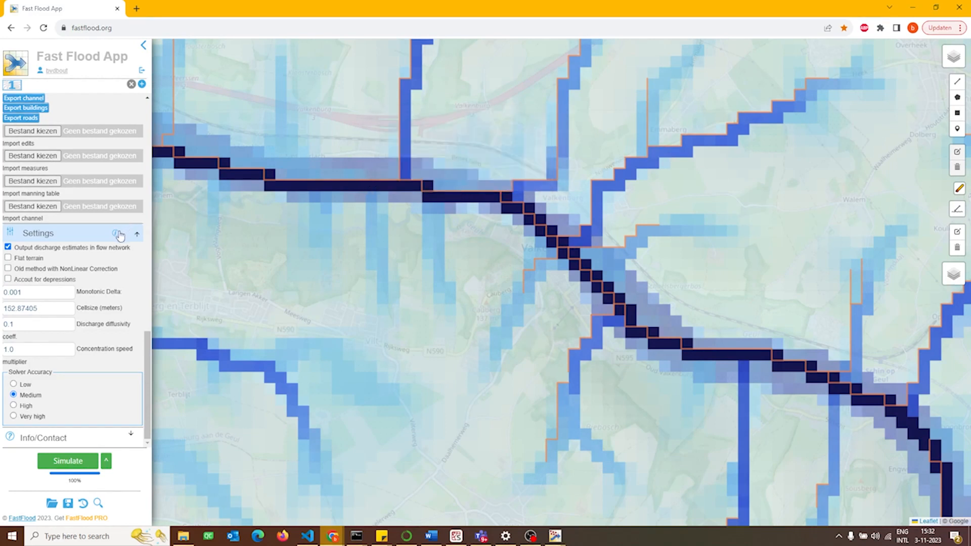
Include infiltration in the model and automatically download the infiltration data
scroll(81, 234, up, 10)
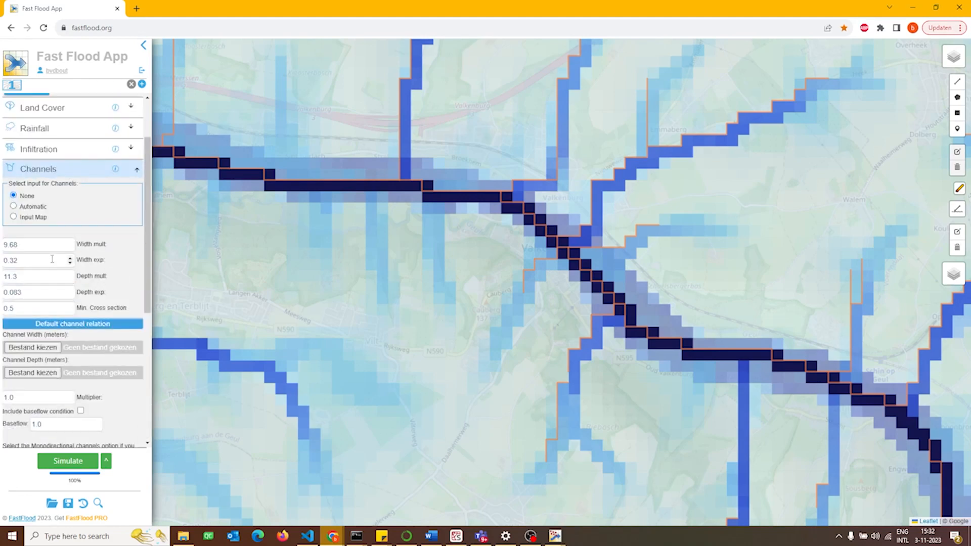
click(42, 170)
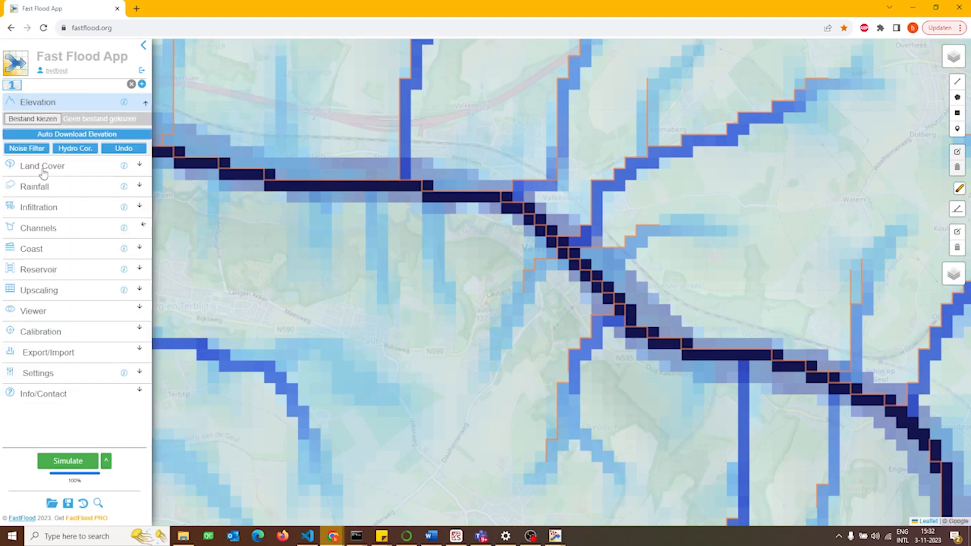
click(38, 212)
click(37, 235)
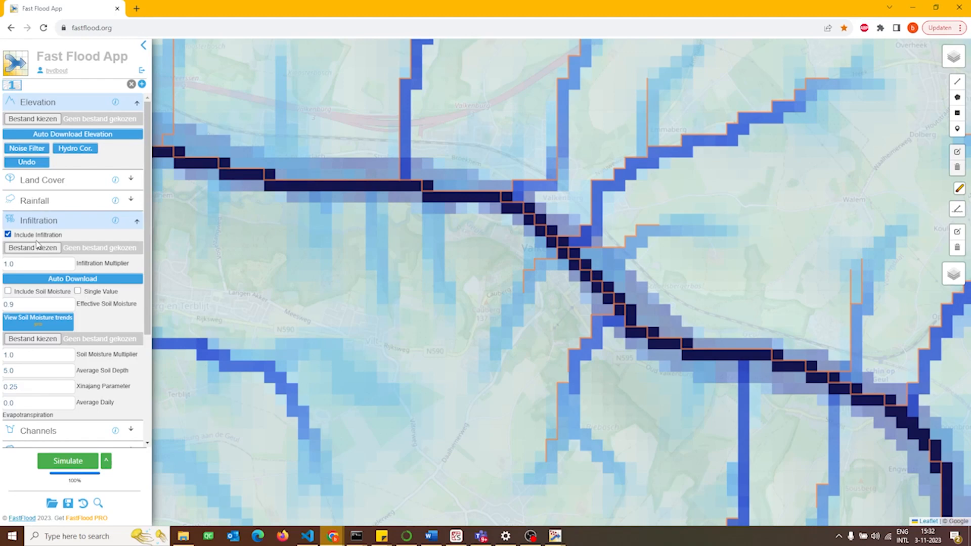
click(43, 280)
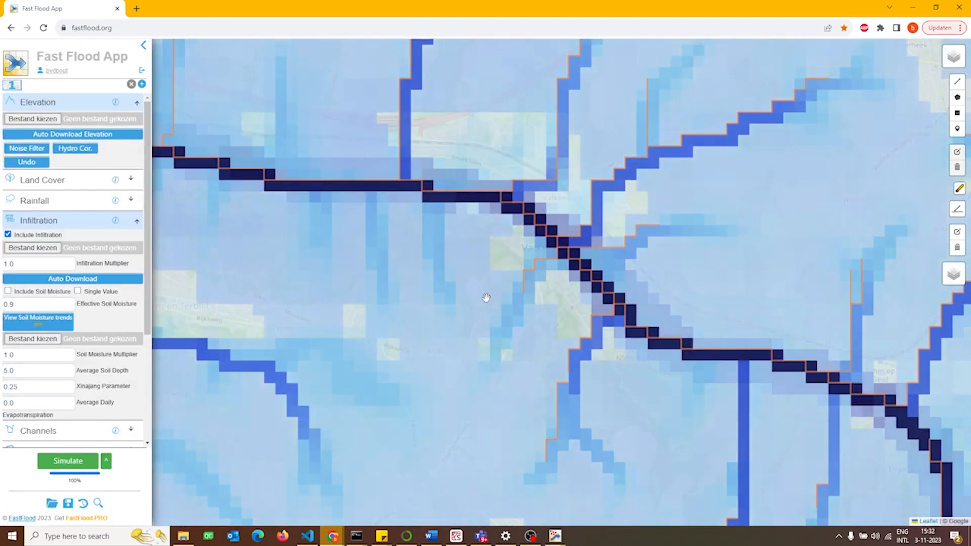
Hide the Infiltration (mm/h) layer and rerun the simulation with infiltration included
mouse_move(951, 57)
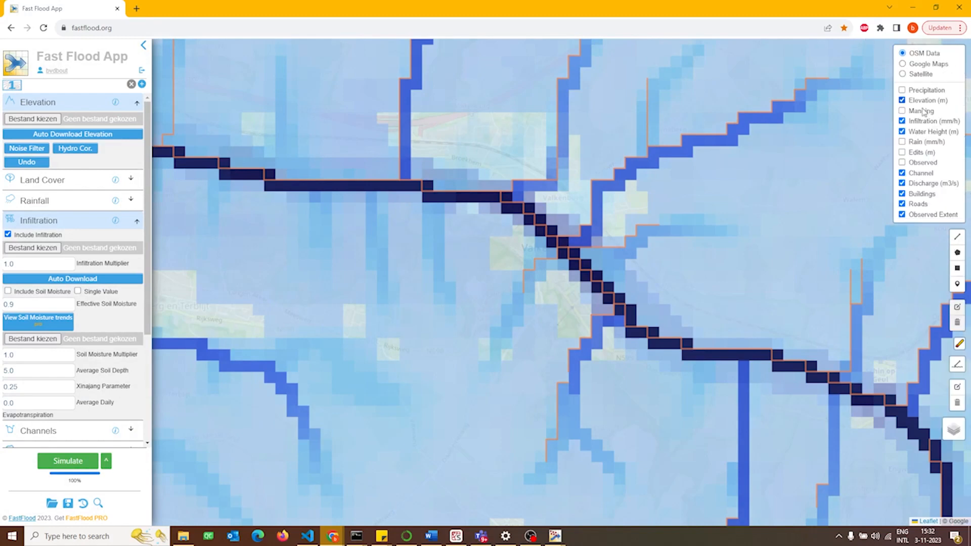
click(902, 121)
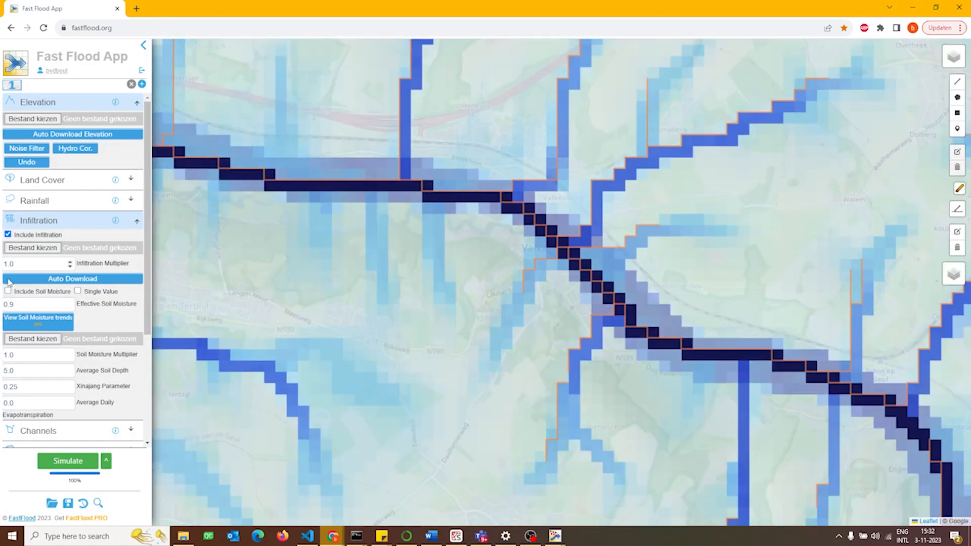
click(68, 465)
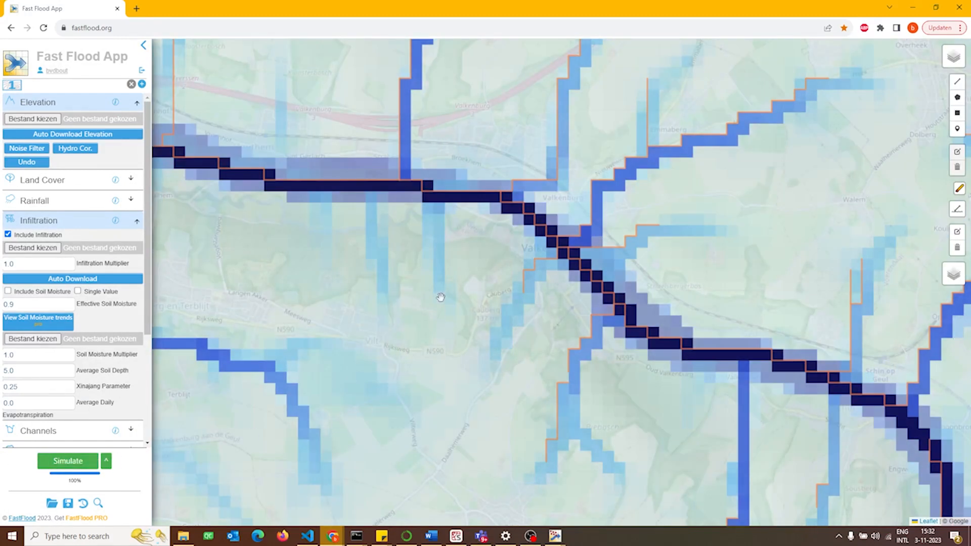
Query the discharge in the river channel west of Valkenburg and examine how the channel runs along the valley
click(442, 194)
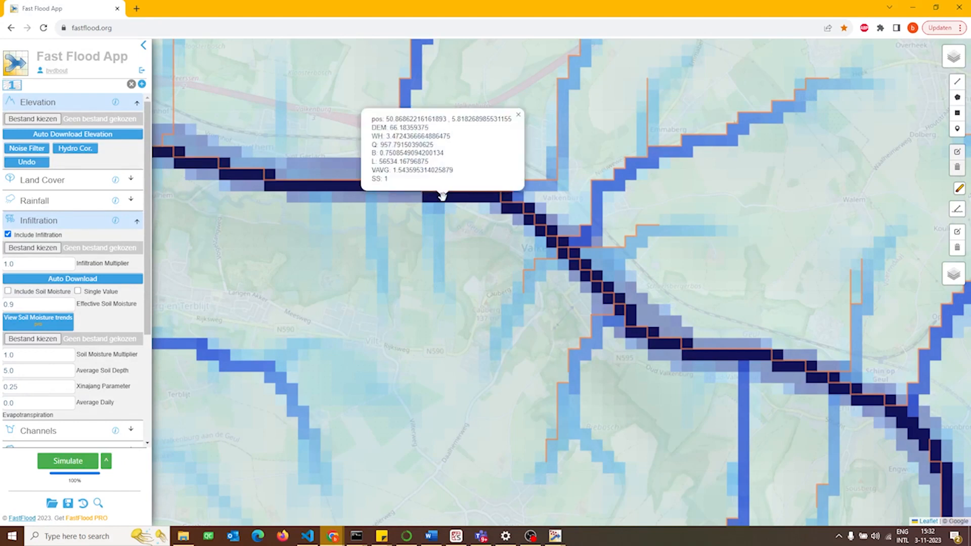
click(442, 196)
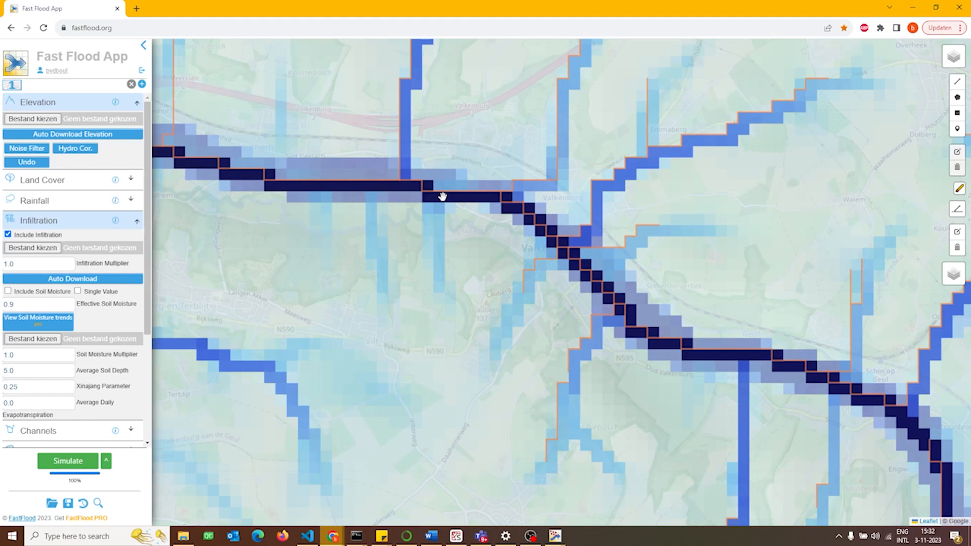
drag(480, 244, 479, 287)
drag(327, 259, 360, 283)
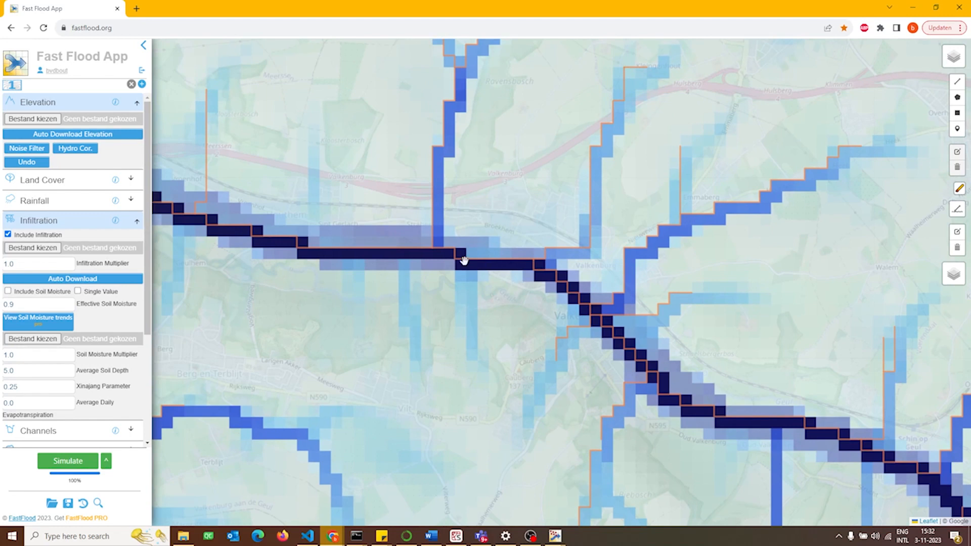
drag(394, 252, 439, 253)
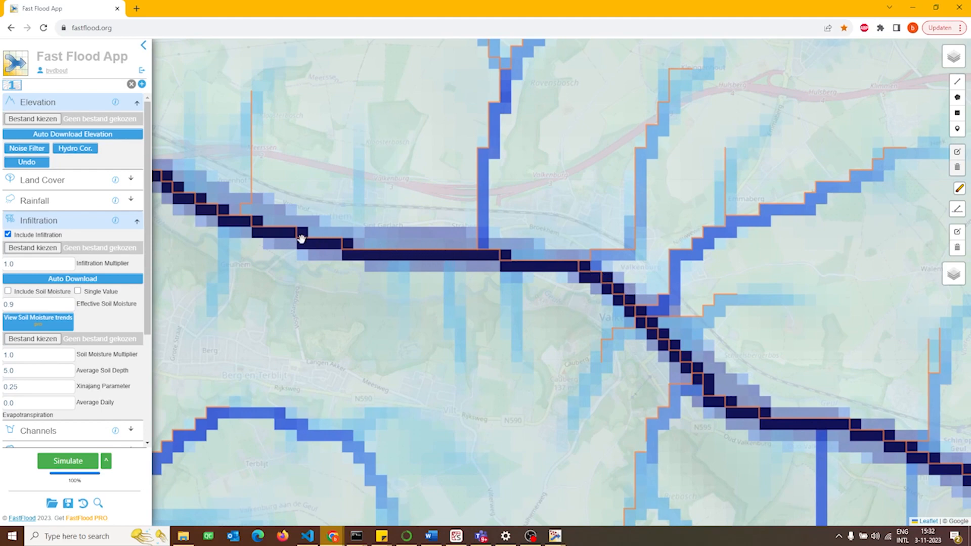
drag(526, 317, 463, 308)
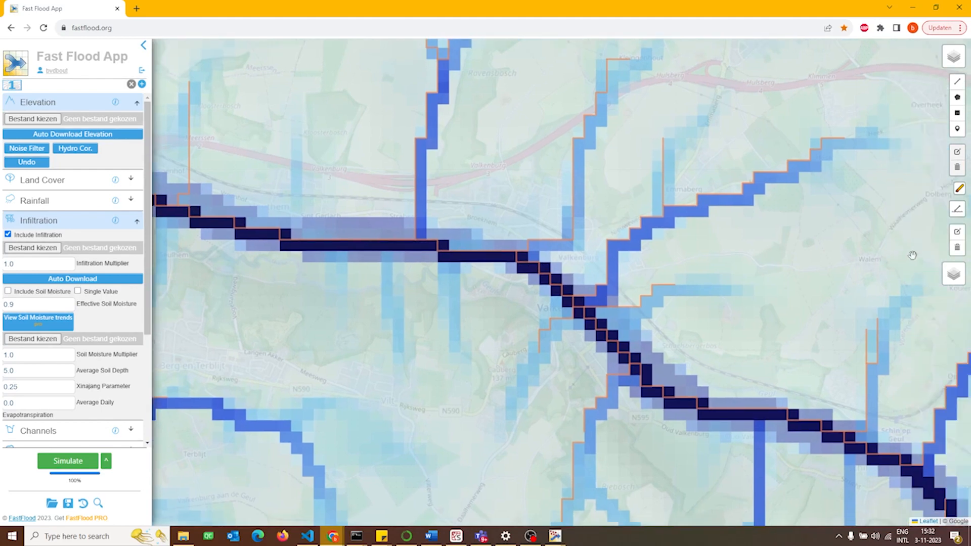
Edit the channel routes, moving the main channel's vertices just west of Valkenburg southward to follow the river on the map
click(957, 233)
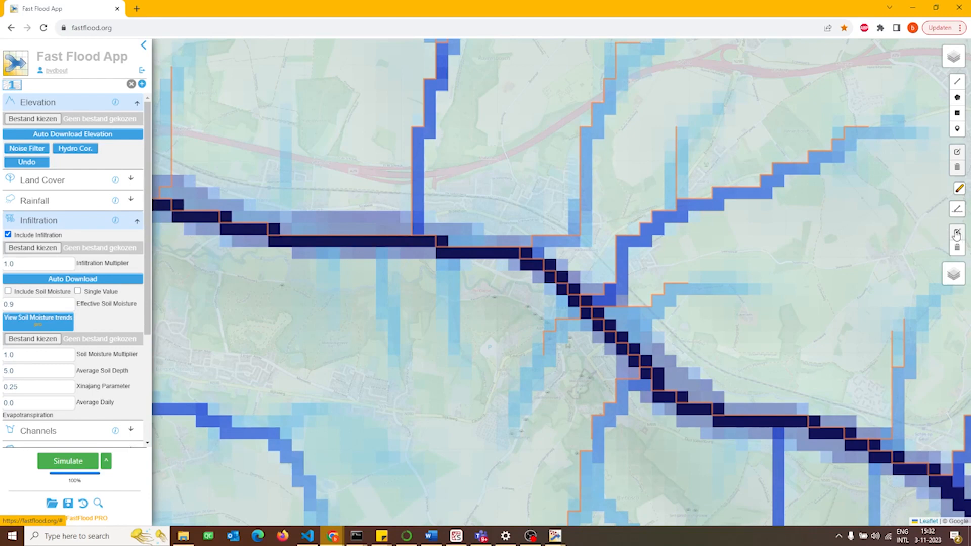
scroll(487, 276, up, 2)
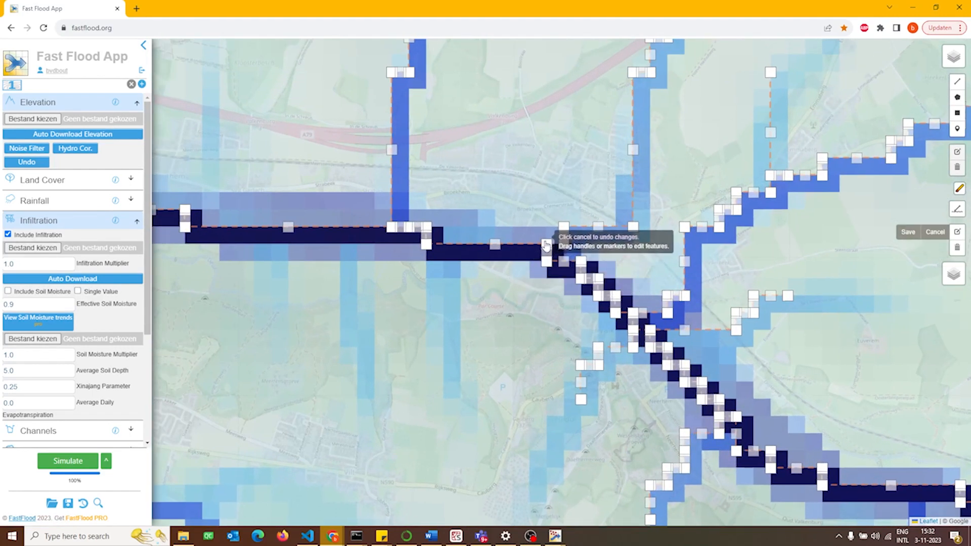
drag(547, 245, 514, 293)
drag(551, 263, 548, 294)
drag(487, 268, 485, 293)
drag(431, 253, 375, 284)
mouse_move(390, 239)
mouse_down()
mouse_move(299, 340)
mouse_move(301, 363)
mouse_move(472, 345)
mouse_up()
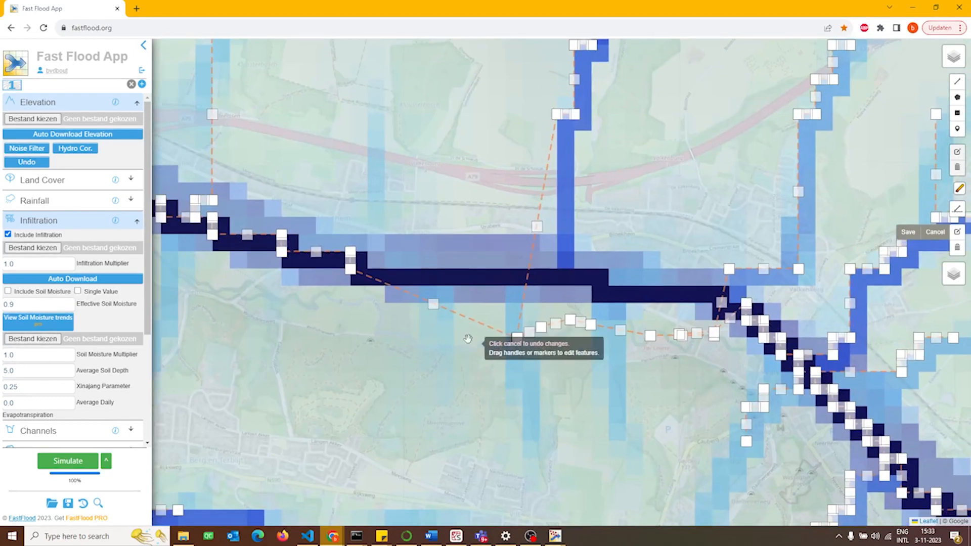
Reshape the main channel farther west past Houthem along the southern river course and save the edited routes
drag(433, 309, 434, 358)
drag(351, 272, 378, 323)
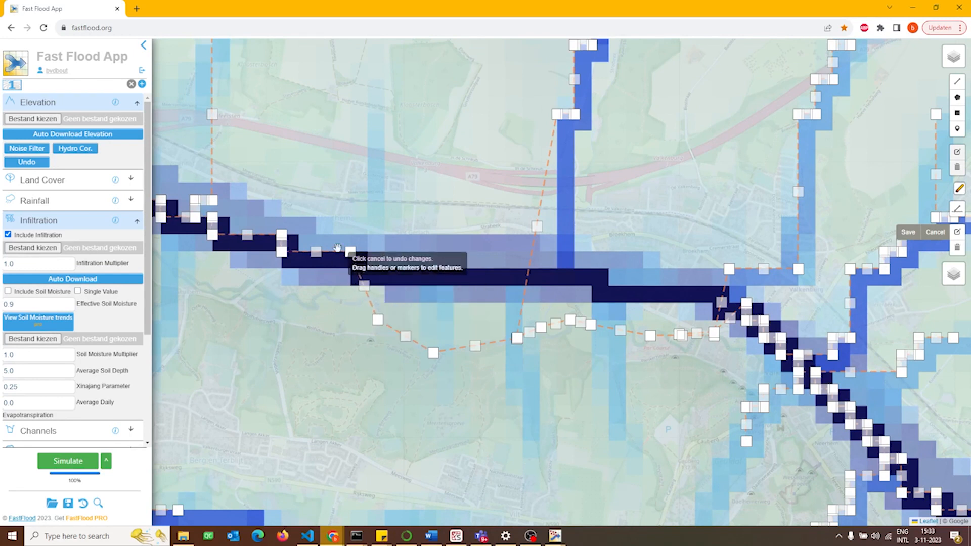
drag(353, 255, 337, 304)
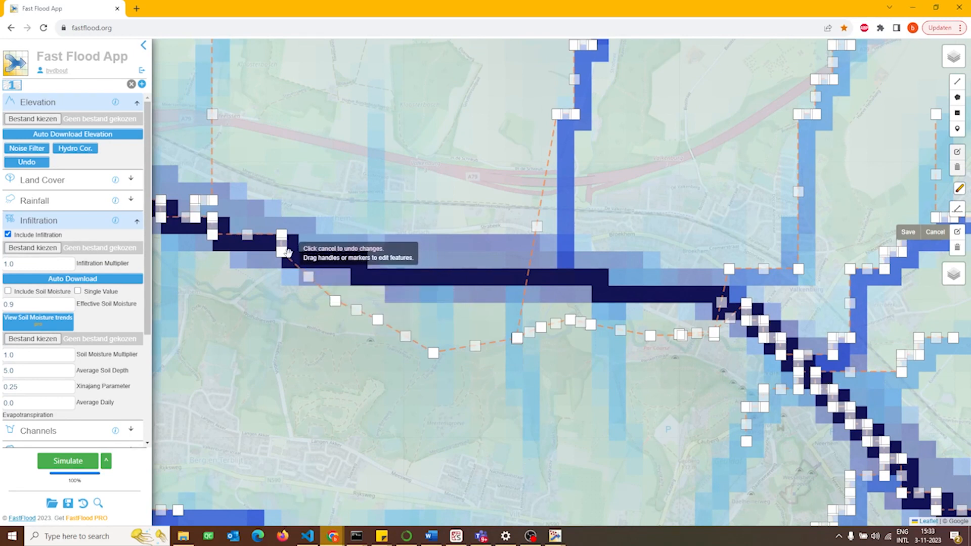
drag(282, 252, 282, 299)
drag(282, 237, 201, 285)
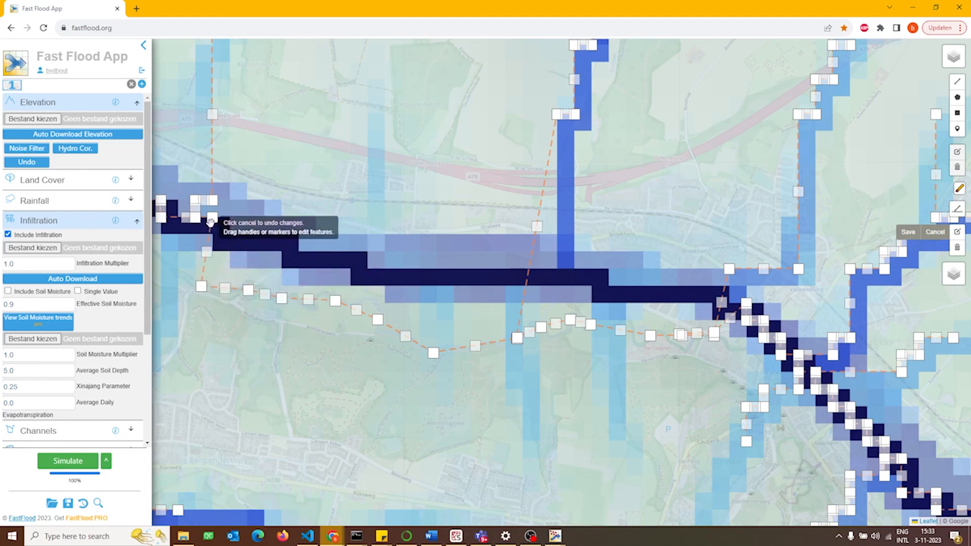
drag(214, 219, 175, 264)
drag(195, 220, 168, 241)
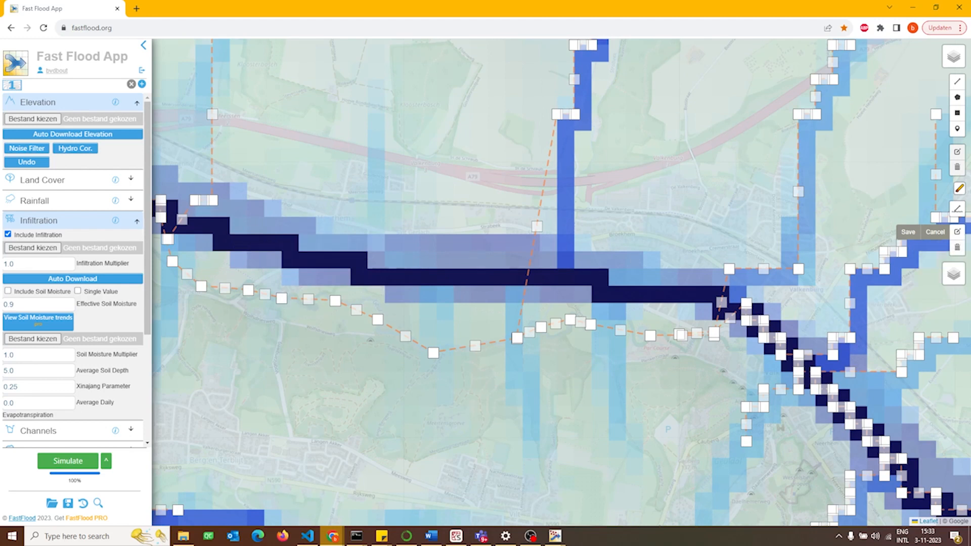
click(903, 232)
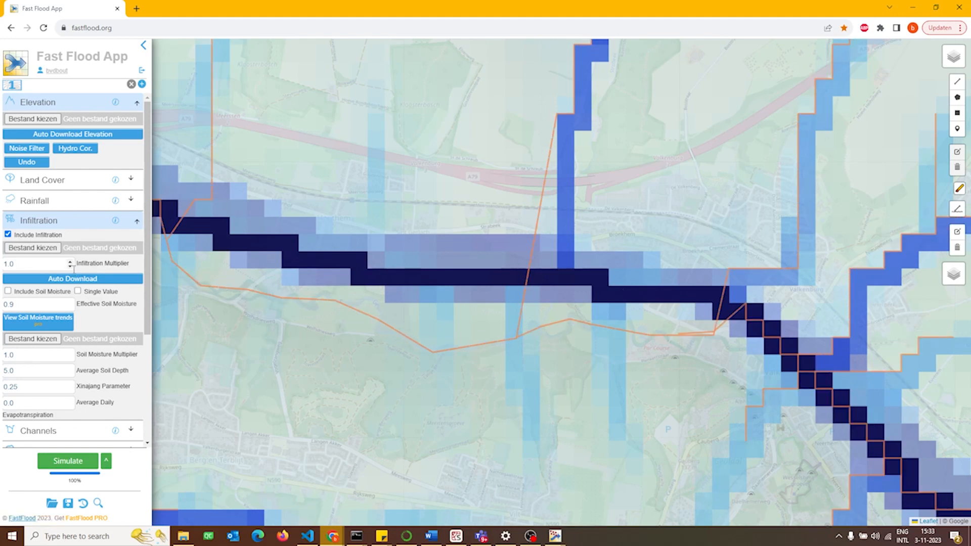
Make the channel settings use the edited channel routes, rerun the simulation and inspect the rerouted flow around Valkenburg
click(52, 221)
click(57, 234)
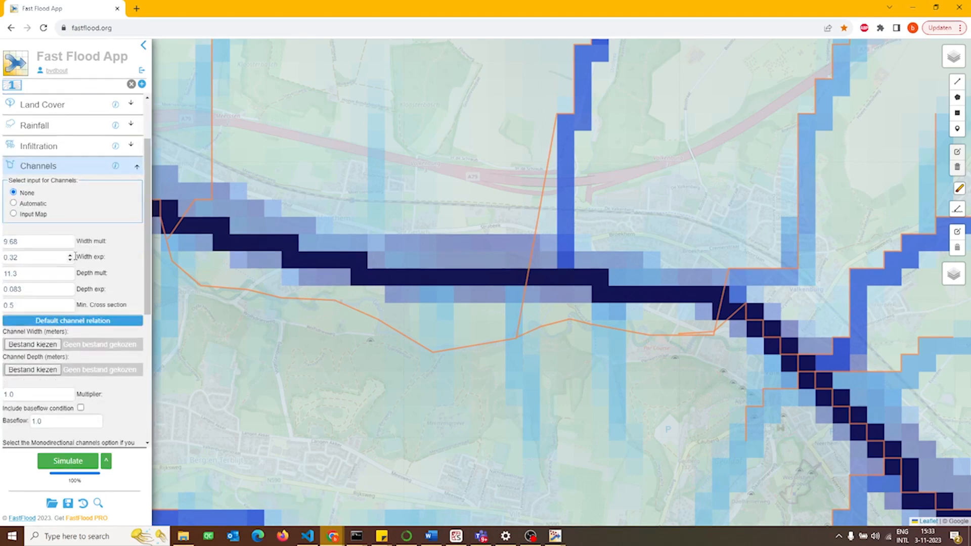
scroll(75, 256, down, 4)
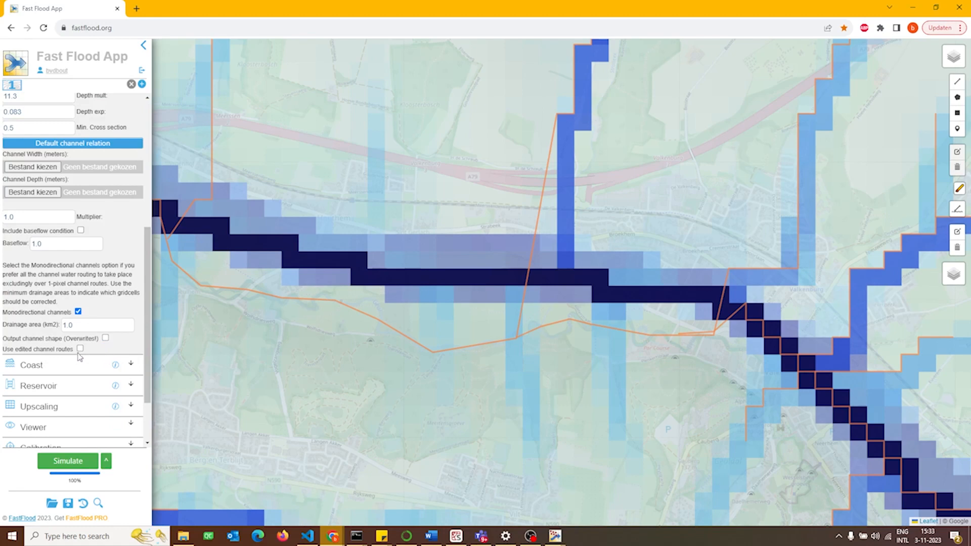
click(71, 466)
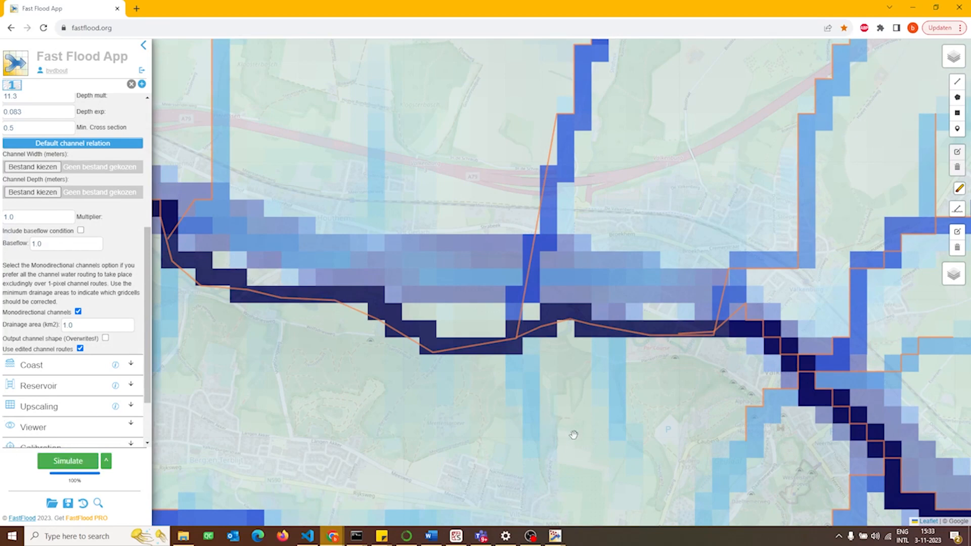
drag(574, 435, 395, 424)
scroll(387, 409, down, 3)
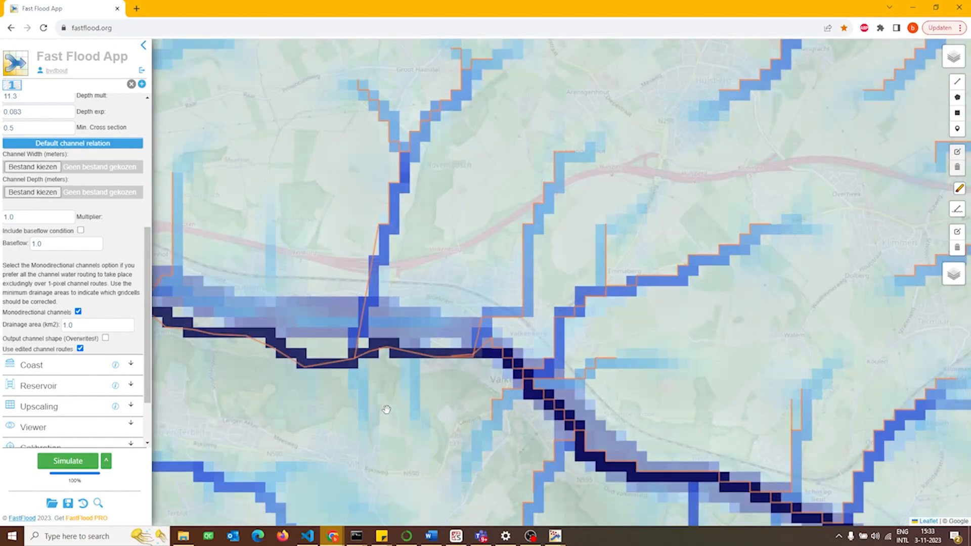
drag(419, 409, 363, 389)
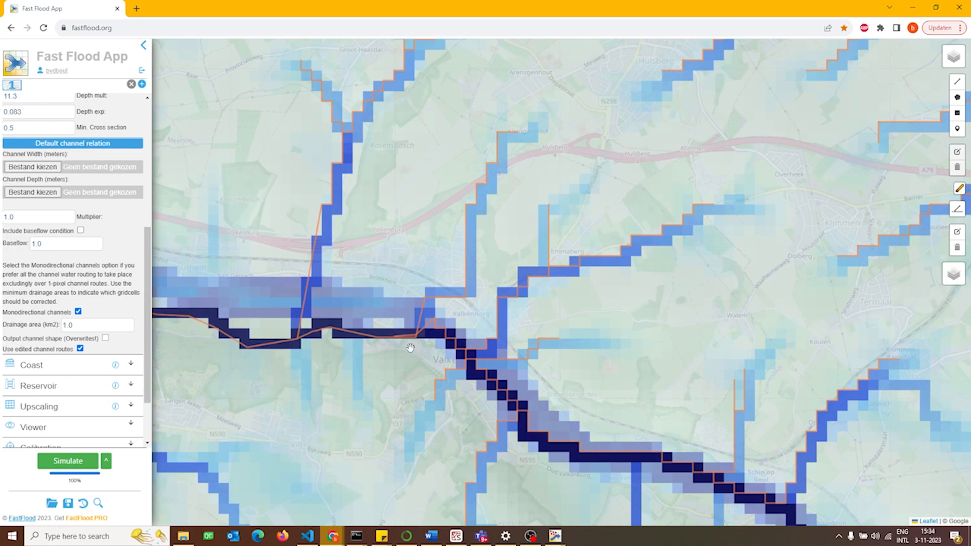
Add a second simulation area and download 5-meter elevation from the ahn dataset for the centre of Valkenburg
click(142, 84)
click(33, 86)
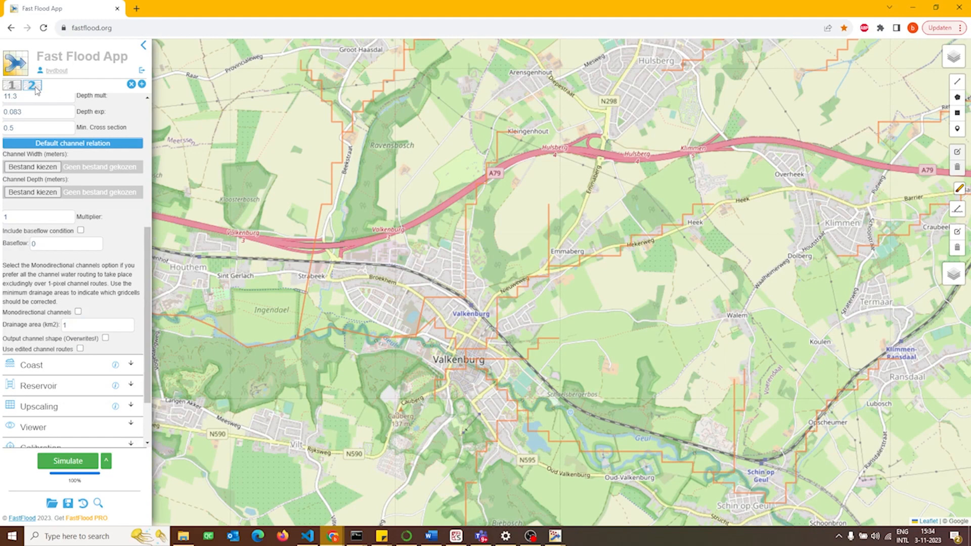
scroll(6, 322, up, 5)
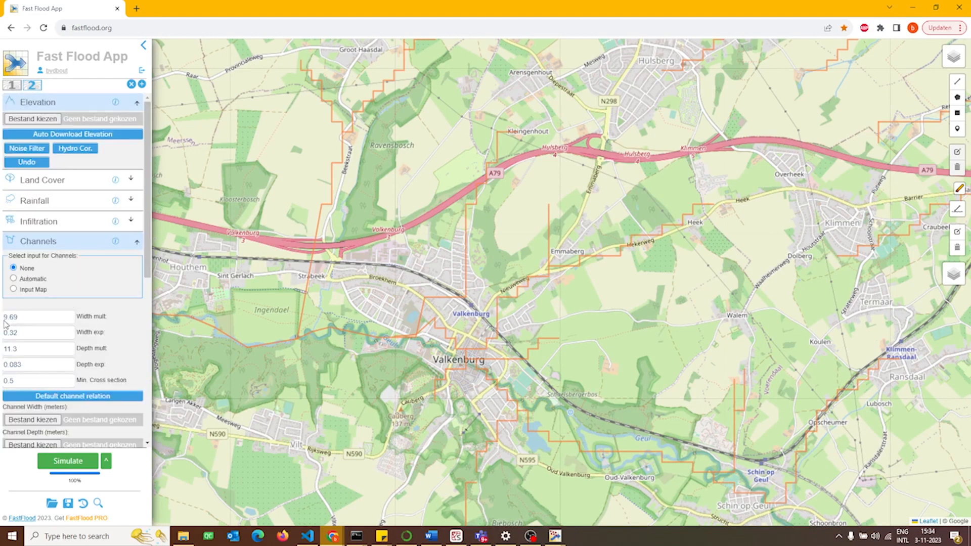
click(45, 134)
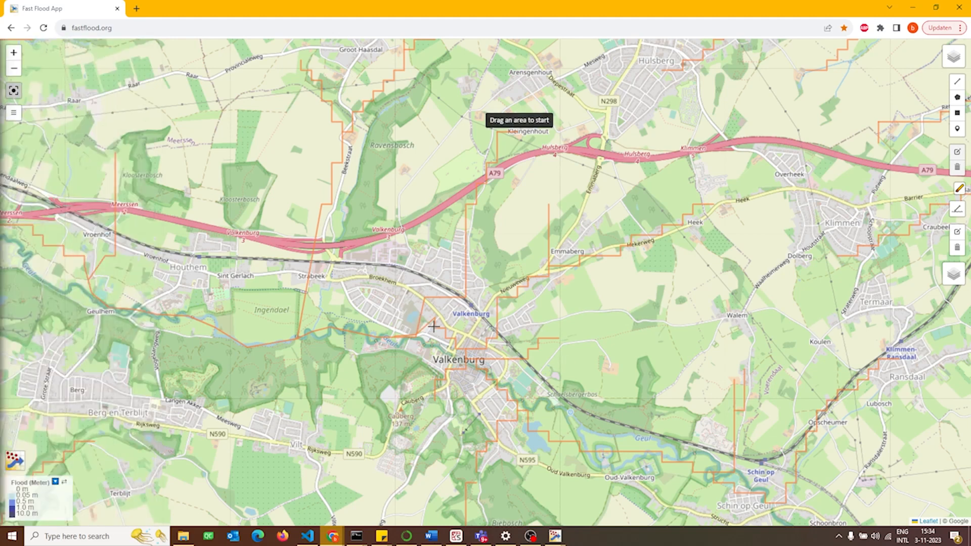
drag(431, 326, 501, 399)
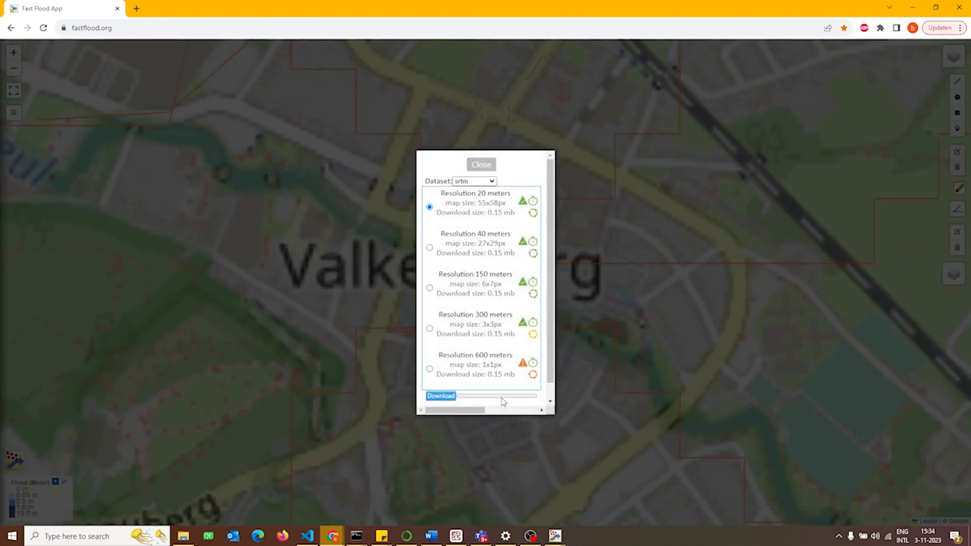
click(473, 181)
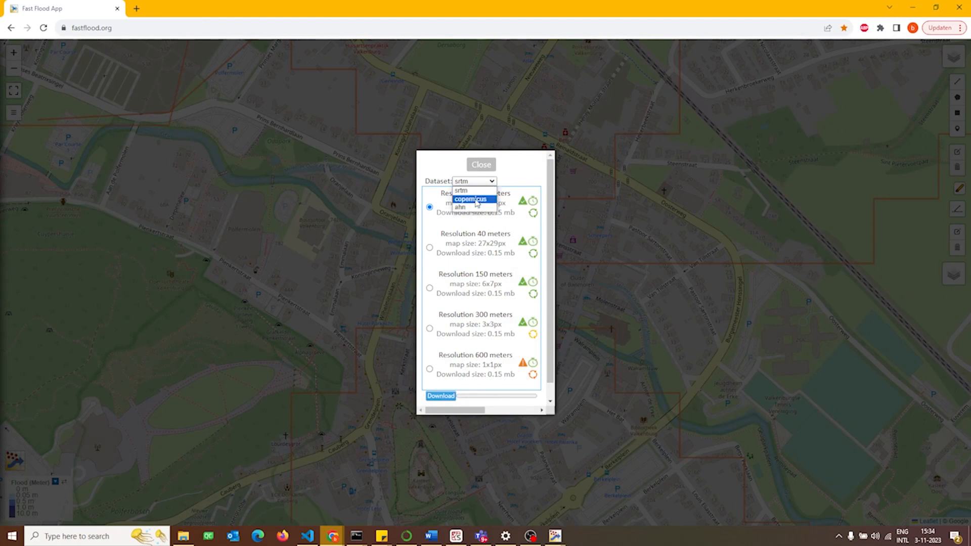
click(474, 208)
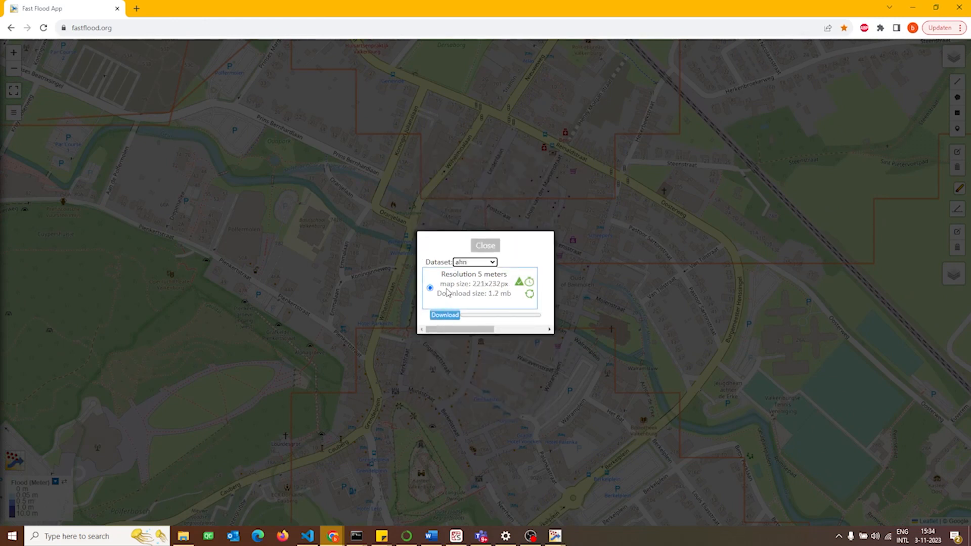
click(449, 317)
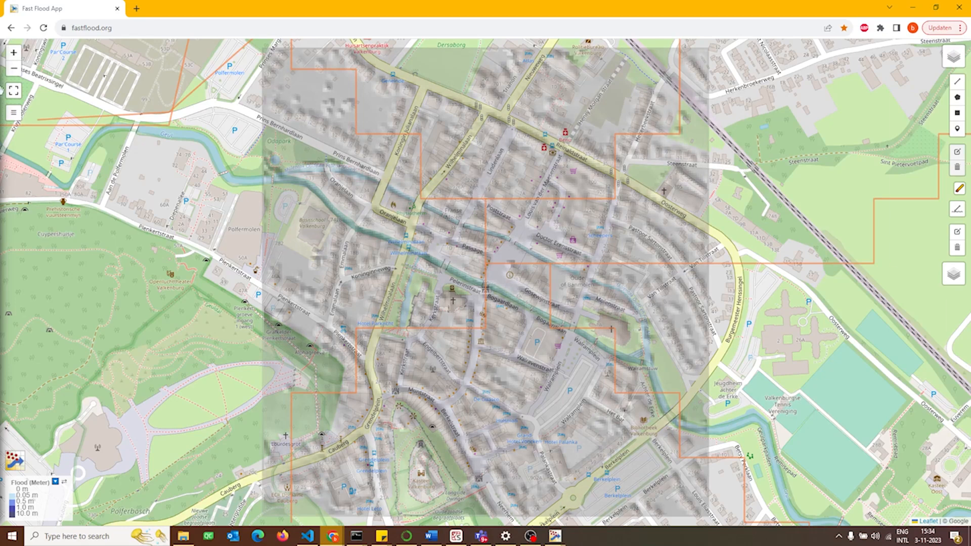
Activate upscaling for the second area, taking its input from area 1
click(13, 113)
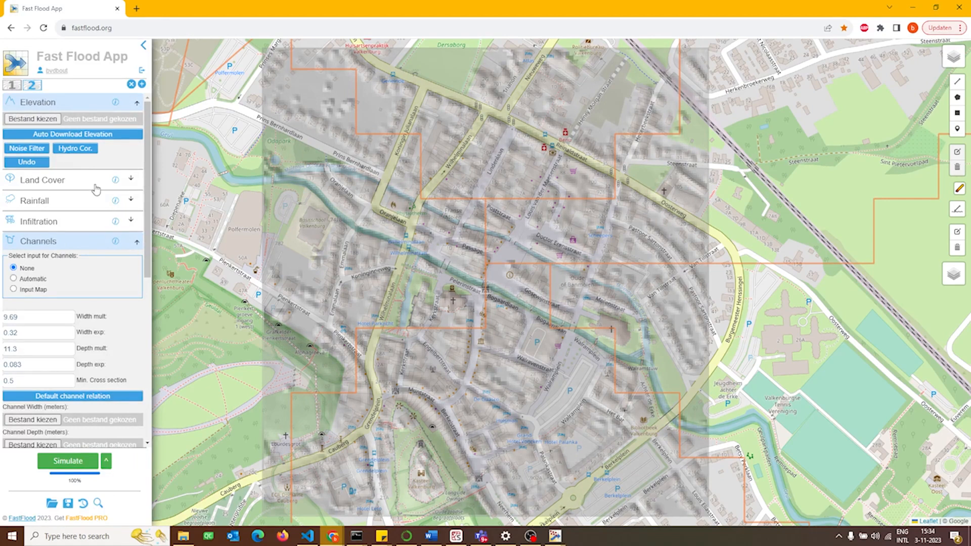
click(80, 243)
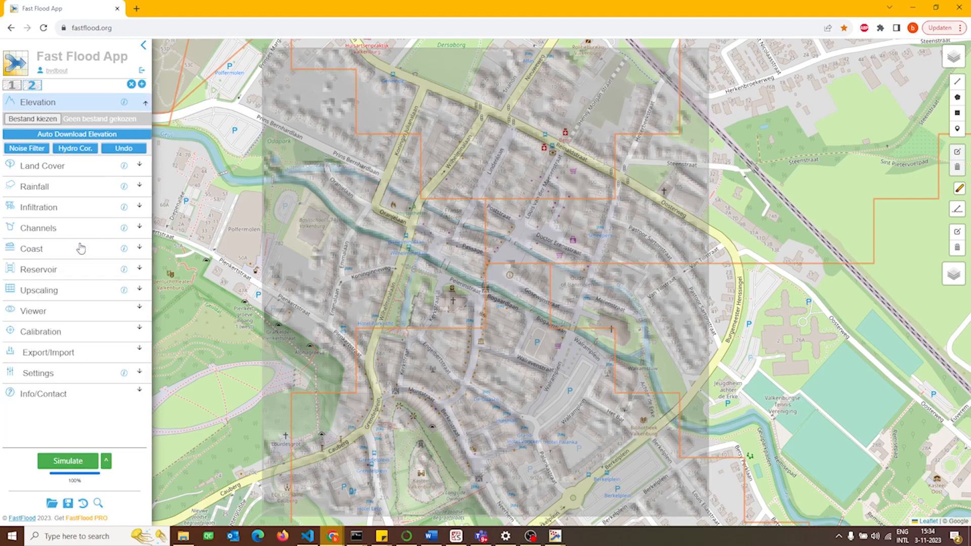
click(35, 291)
scroll(56, 296, down, 1)
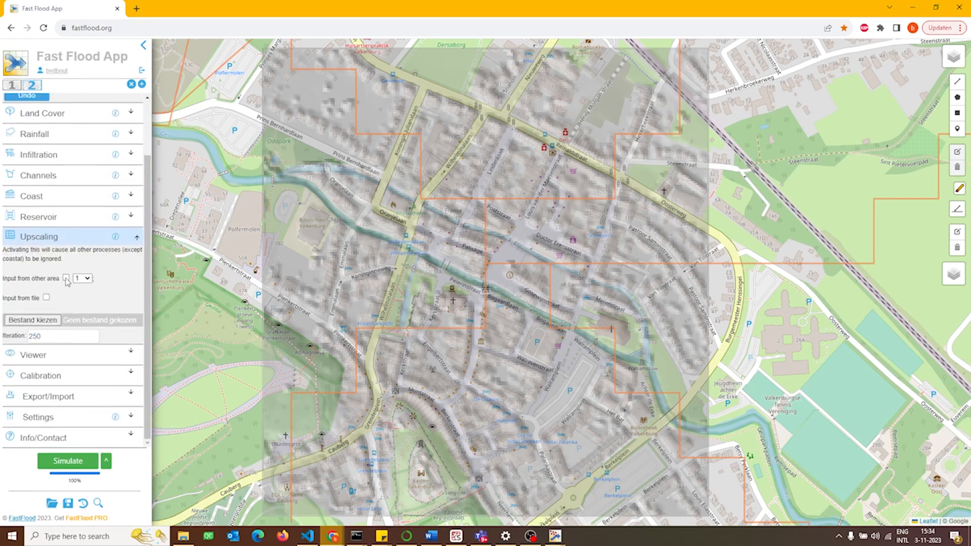
click(66, 278)
click(83, 278)
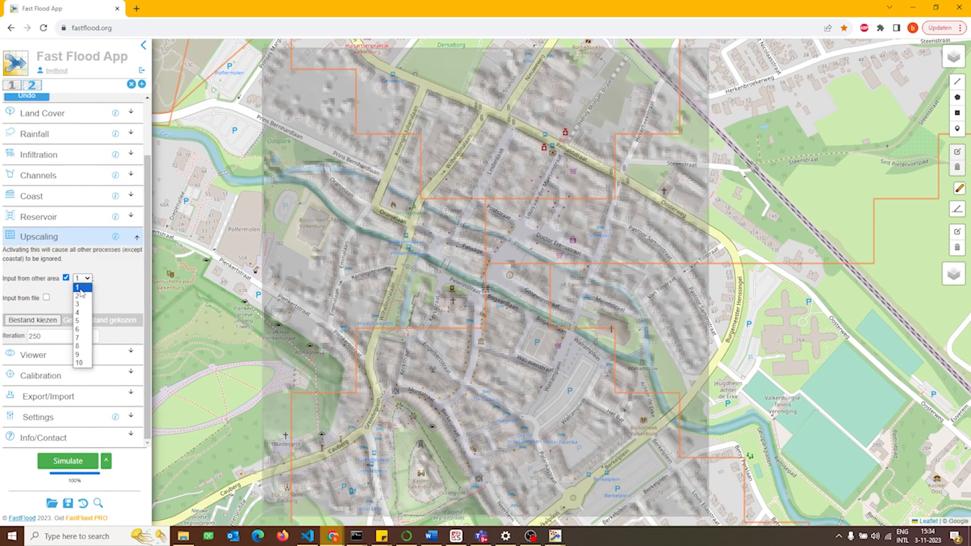
click(119, 288)
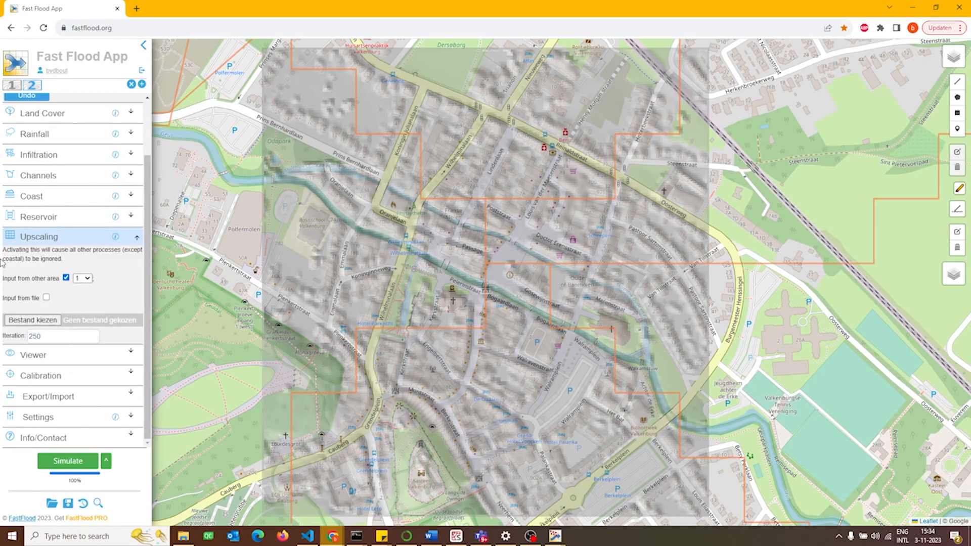
Simulate the second area and compare its detailed flood map with the regional result of area 1
click(54, 463)
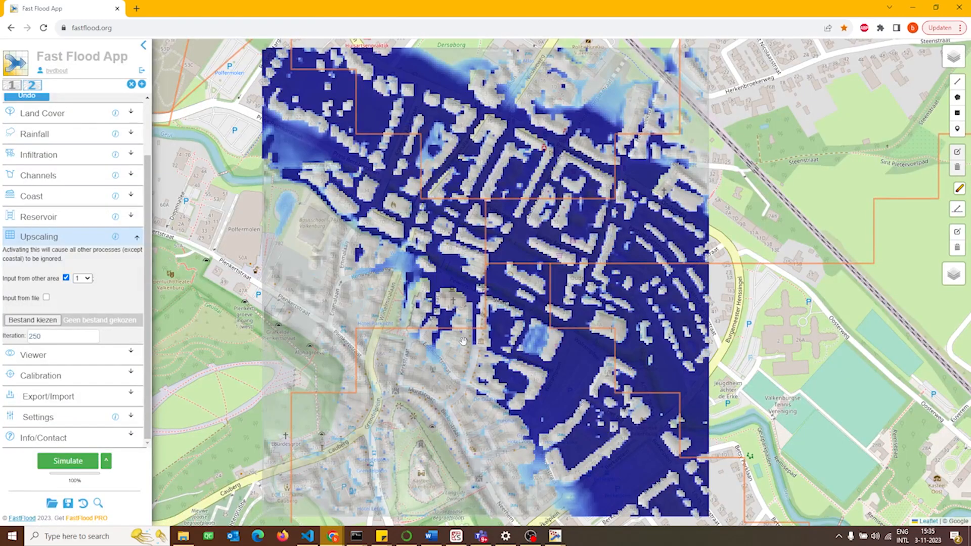
click(12, 85)
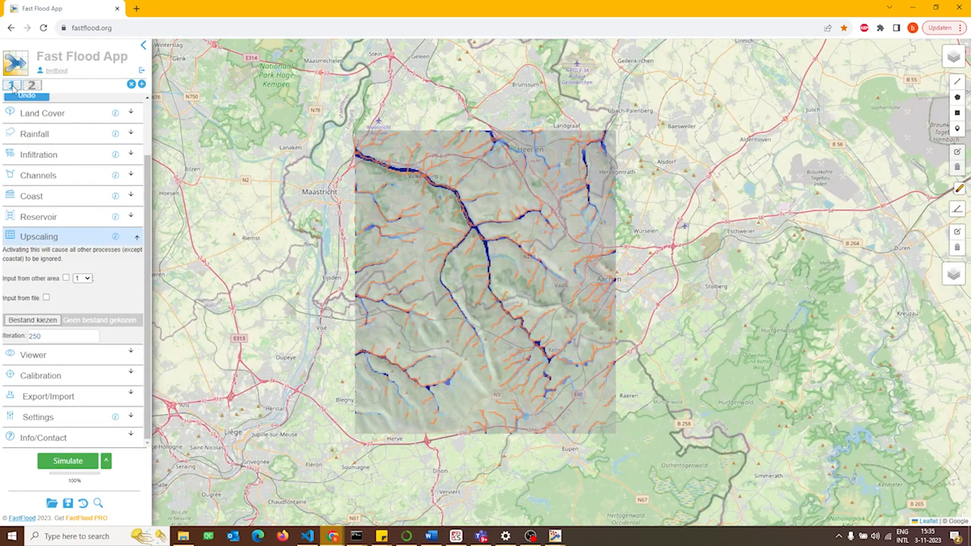
click(33, 87)
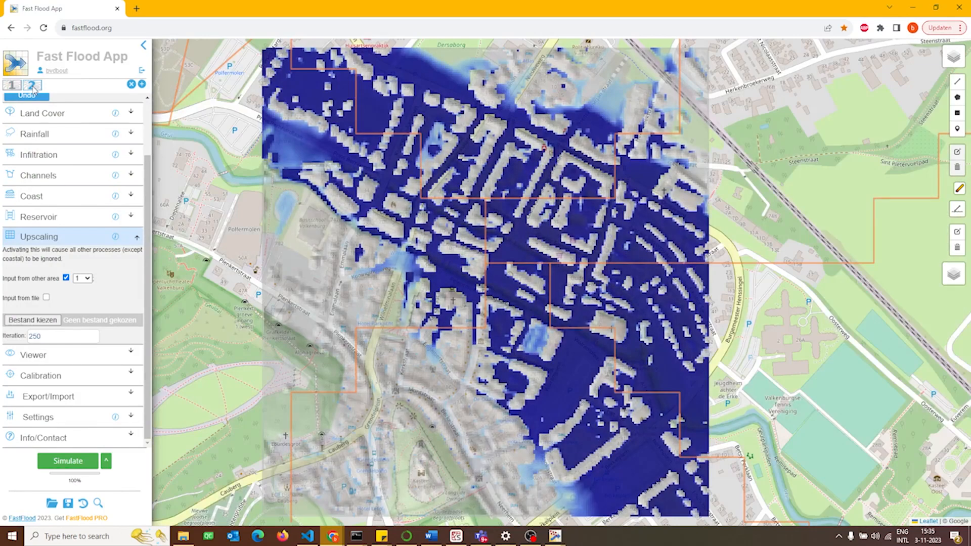